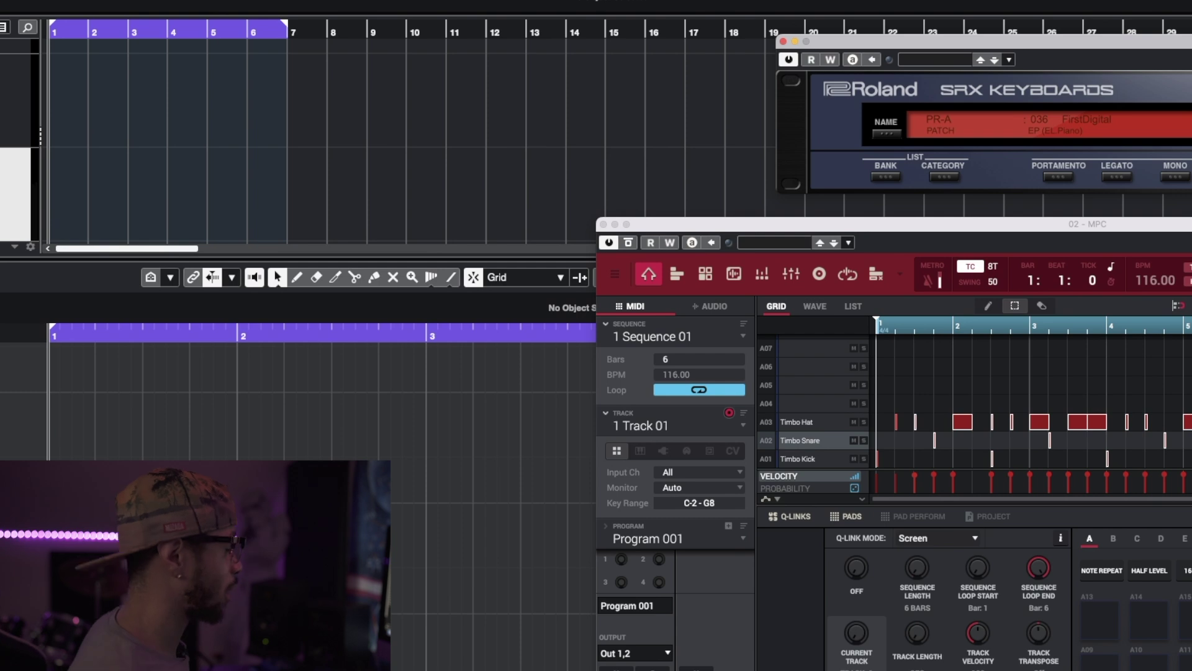
# Step: Play the loop after moving the SRX KEYBOARDS window aside, and close the MPC window to uncover the JV-1080 notes
pyautogui.moveTo(1103, 41); pyautogui.dragTo(960, 42)
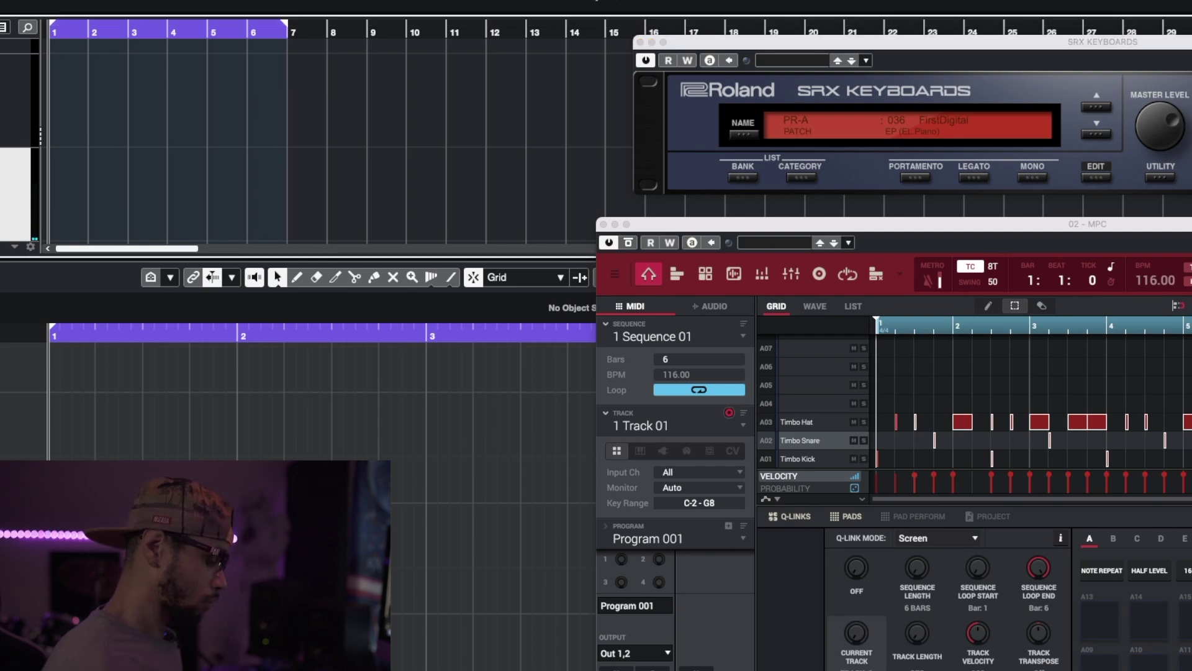
pyautogui.press('space')
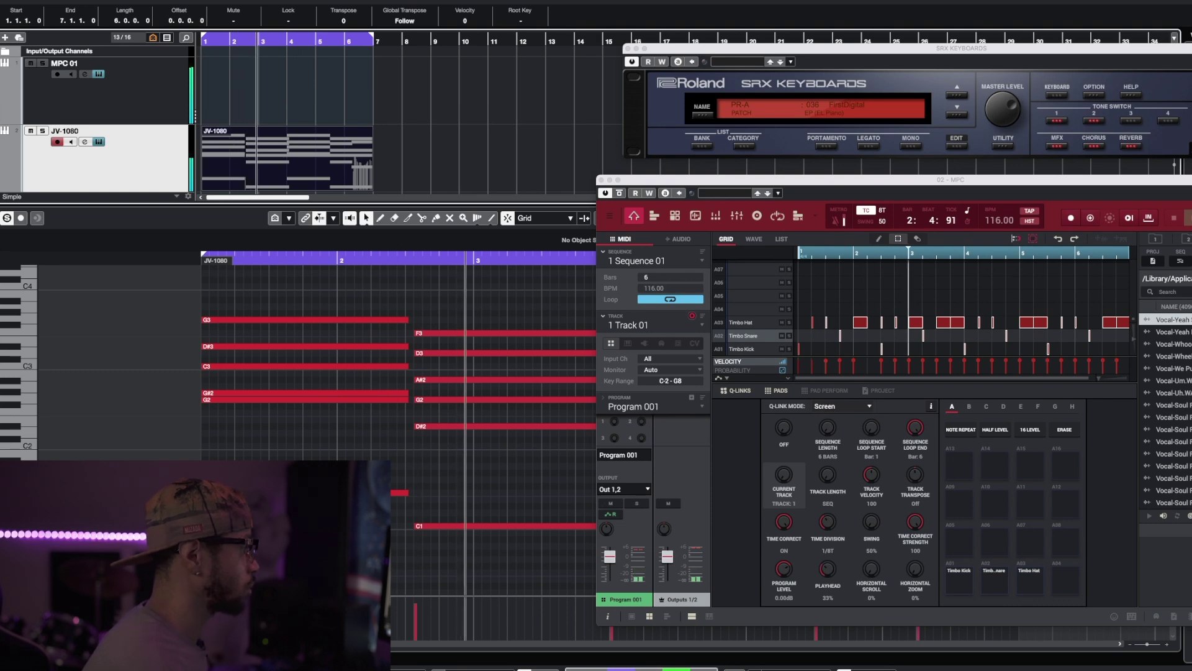
pyautogui.click(601, 180)
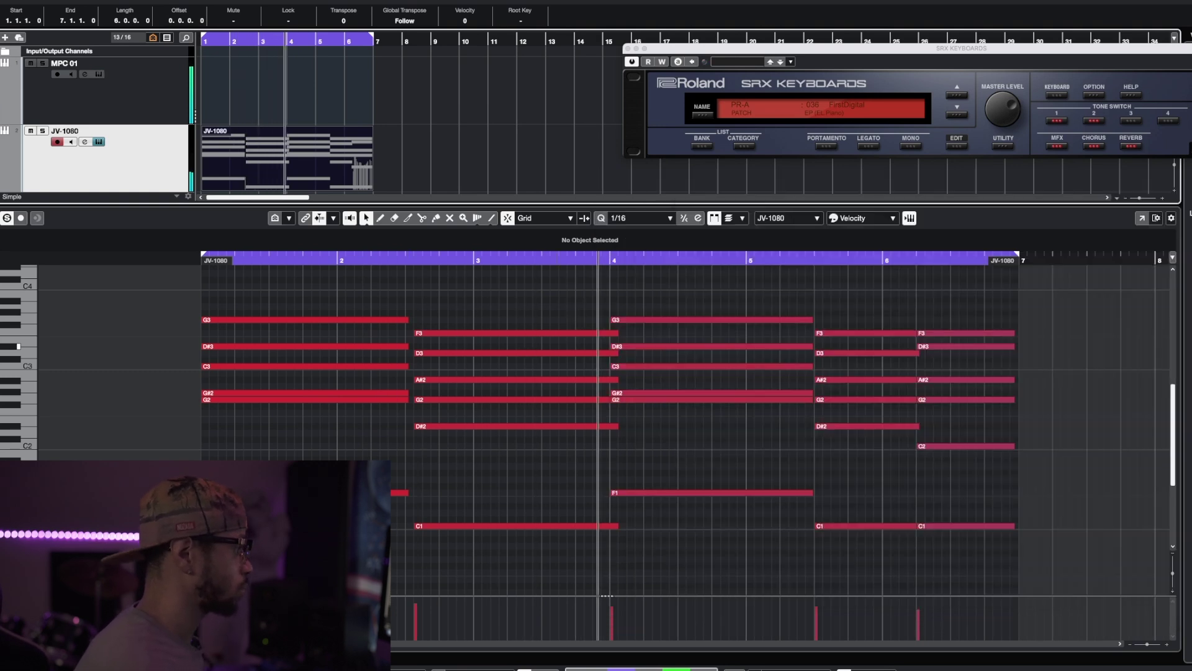
# Step: In the JV-1080 part, align the second chord to start at 2.3.1.0 and end the first chord at that position
pyautogui.click(7, 218)
pyautogui.moveTo(1037, 298); pyautogui.dragTo(153, 595)
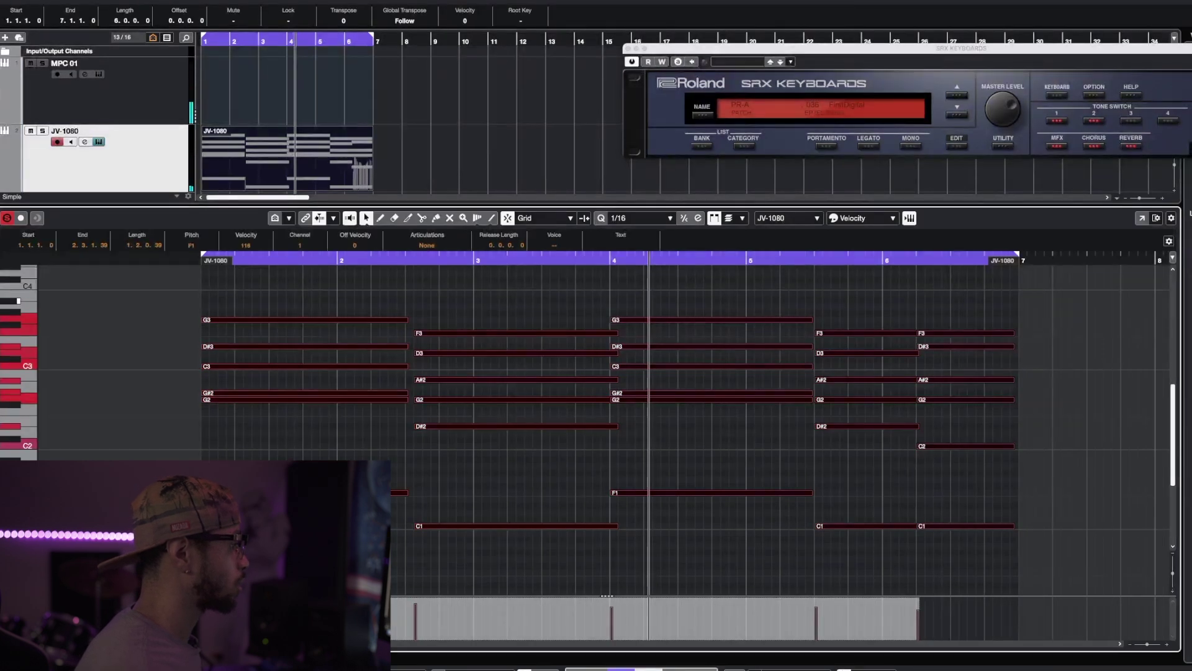
pyautogui.moveTo(468, 311); pyautogui.dragTo(449, 561)
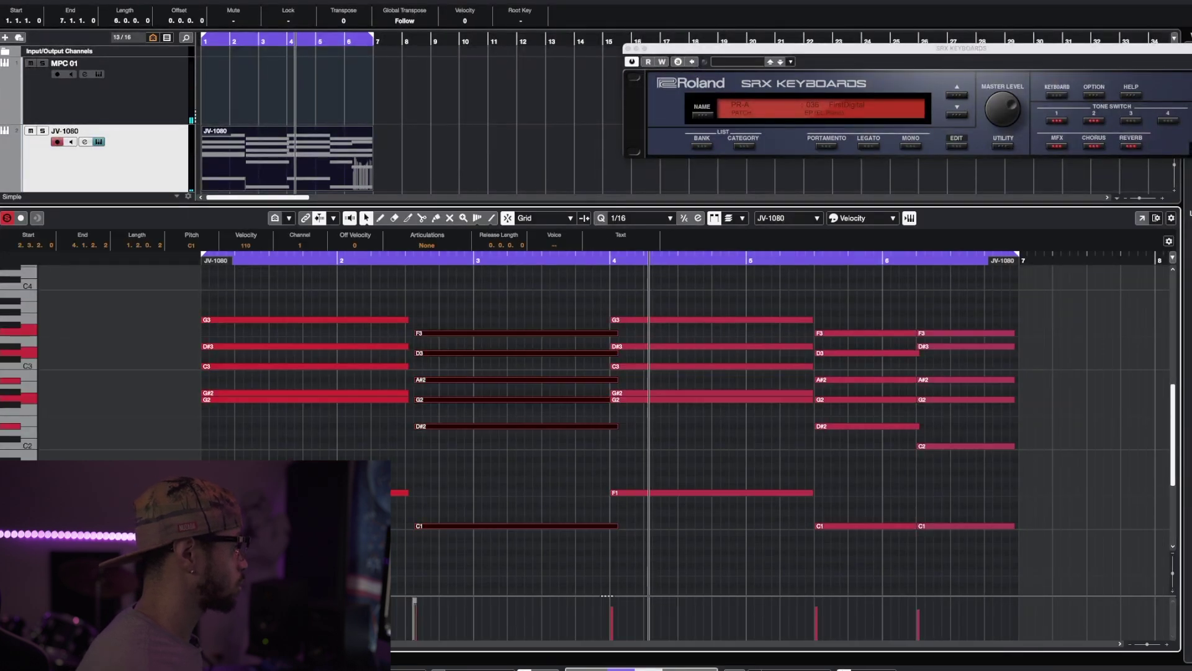
pyautogui.moveTo(364, 547); pyautogui.dragTo(330, 313)
pyautogui.moveTo(408, 320); pyautogui.dragTo(429, 525)
pyautogui.moveTo(311, 301); pyautogui.dragTo(311, 547)
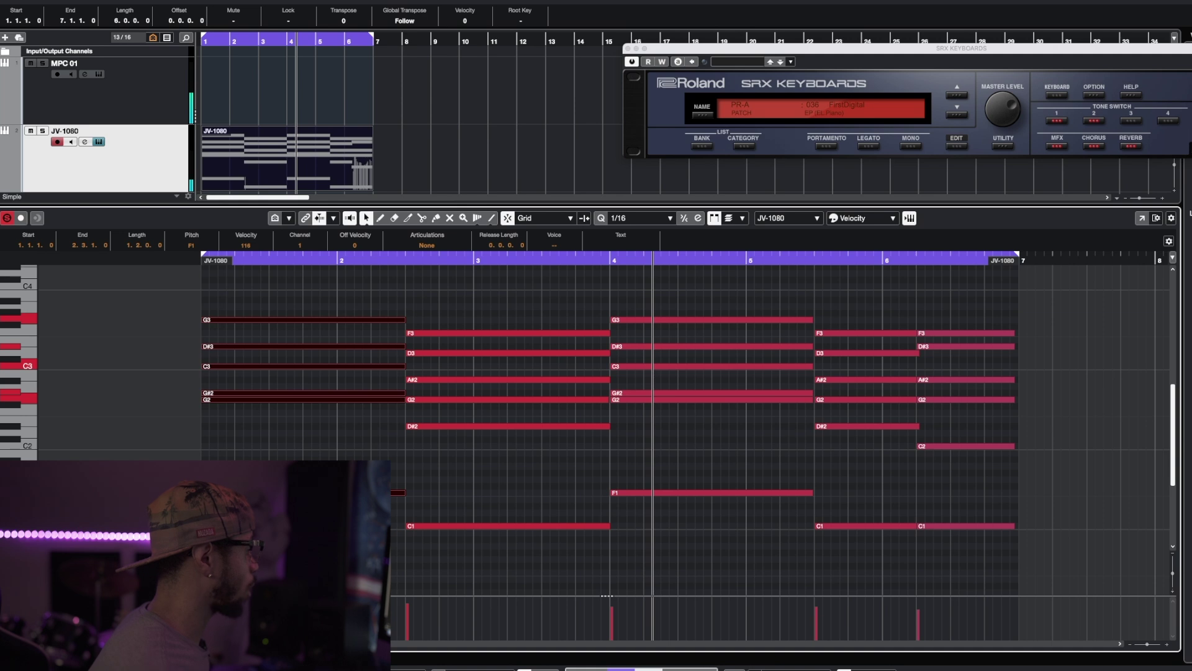
# Step: Play the JV-1080 part from the start and shorten its first three chords to a length of 0.3.0.0 each
pyautogui.press('KP_Decimal')
pyautogui.press('space')
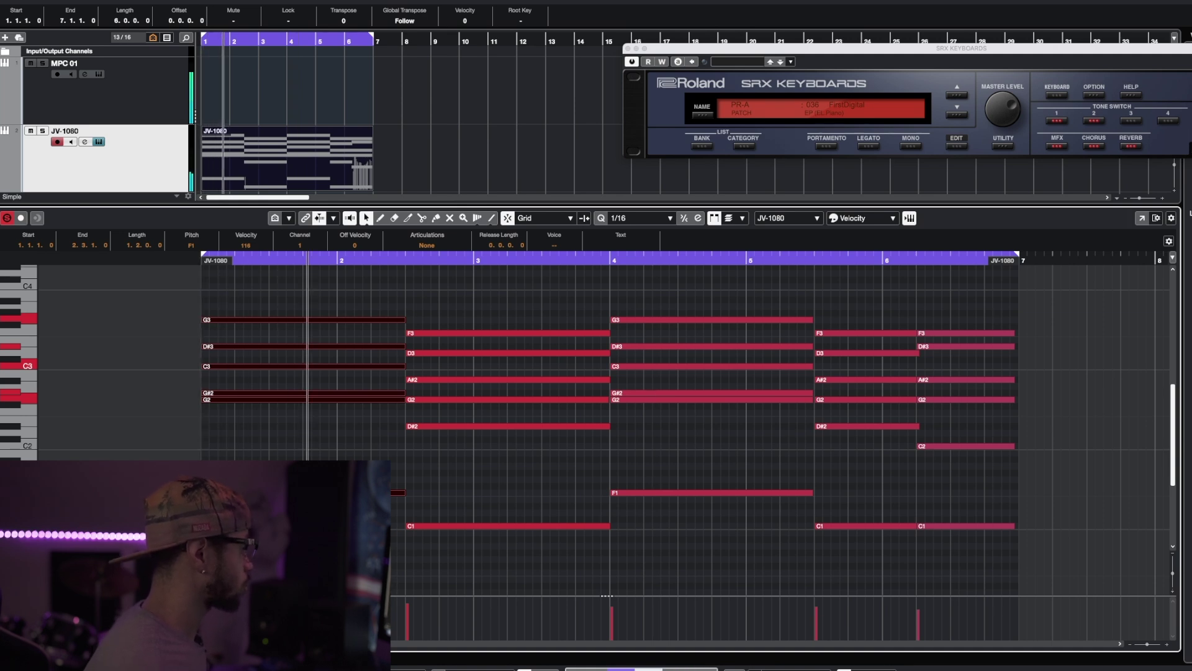
pyautogui.moveTo(405, 493); pyautogui.dragTo(320, 492)
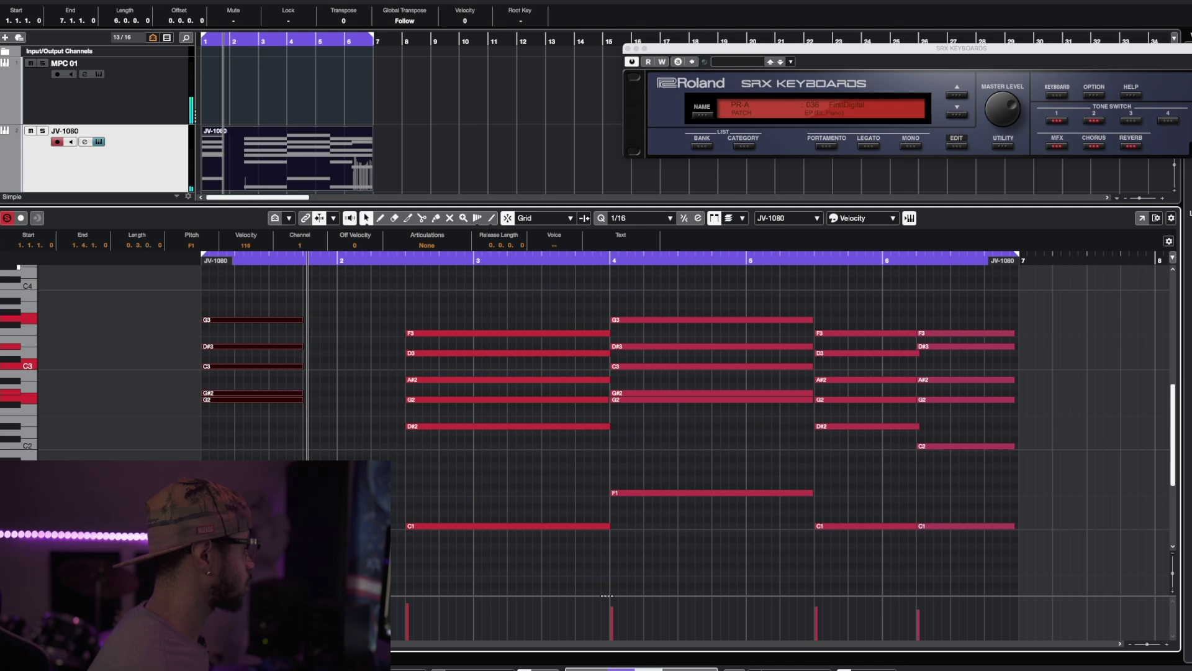
pyautogui.press('space')
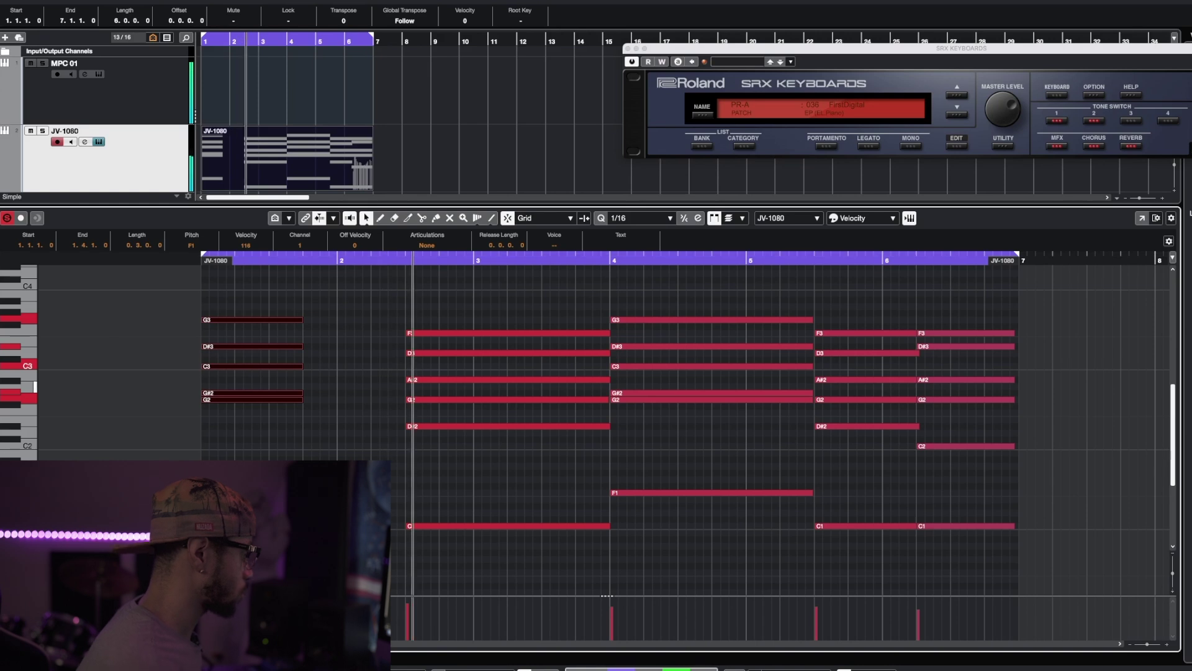
pyautogui.moveTo(608, 526); pyautogui.dragTo(542, 526)
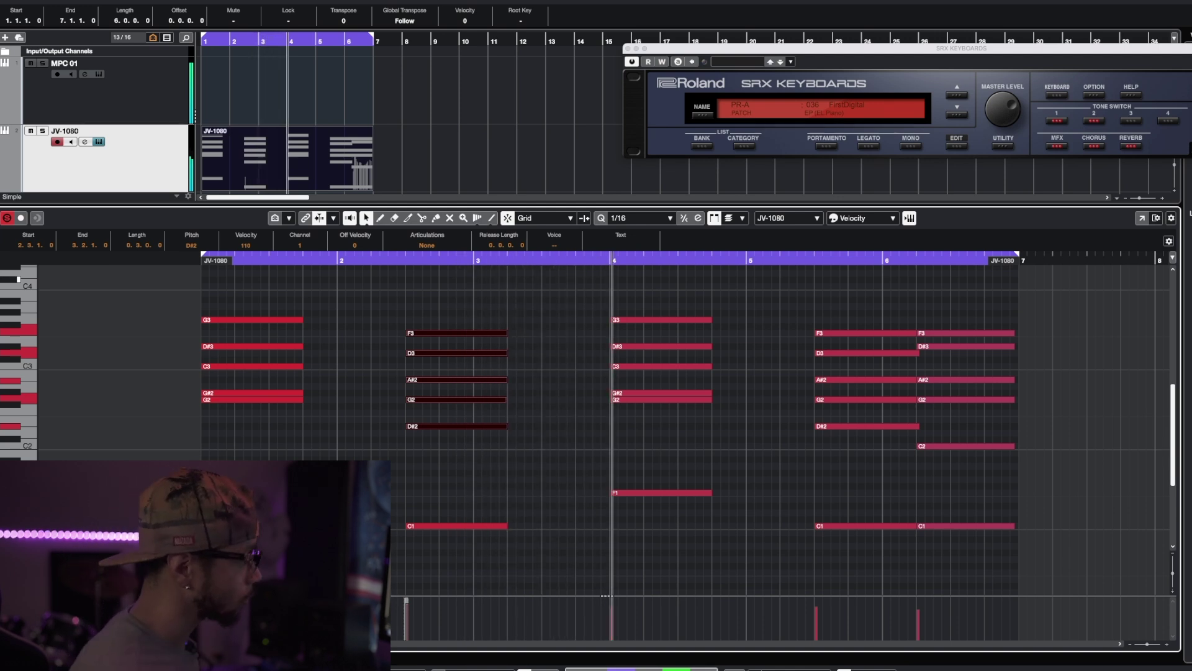
pyautogui.hscroll(5, 683, 403)
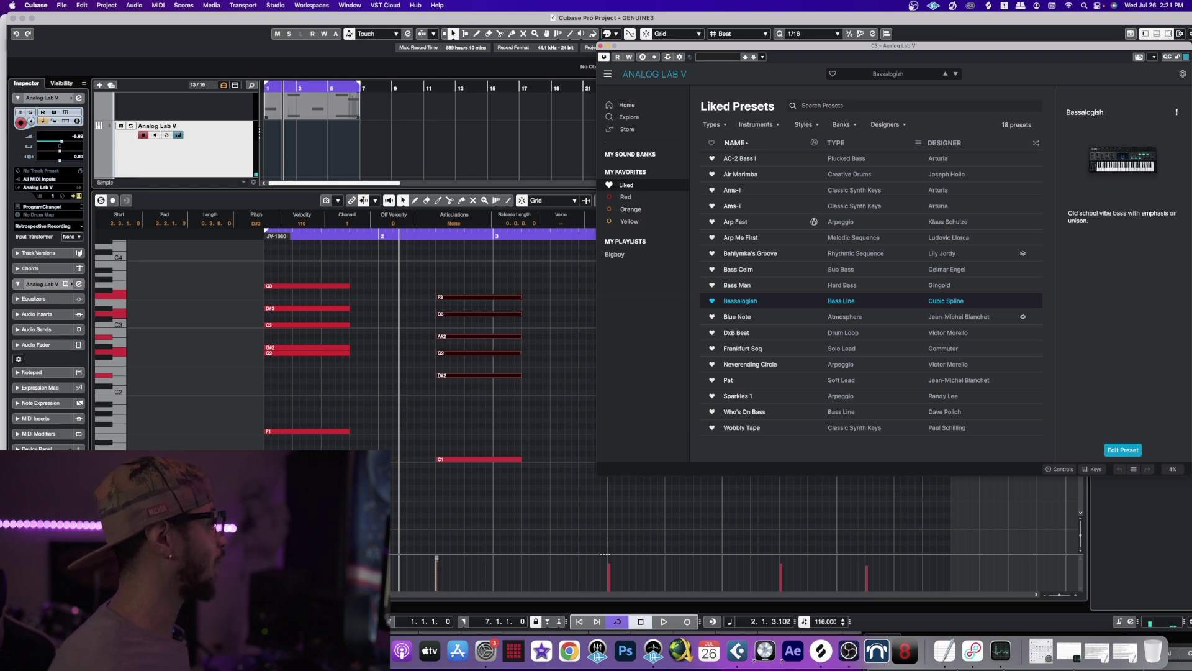
# Step: Record a bass line from bar 1 on the Analog Lab V track with the Bassalogish preset and open the part for note editing
pyautogui.click(266, 87)
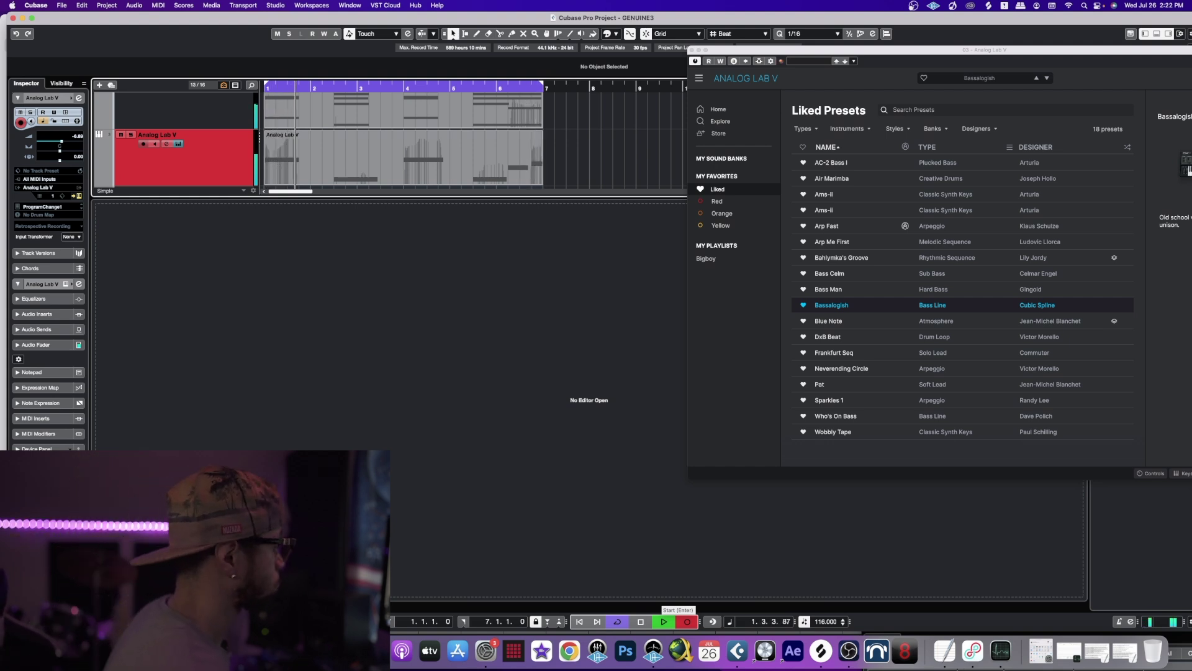
pyautogui.press('KP_Multiply')
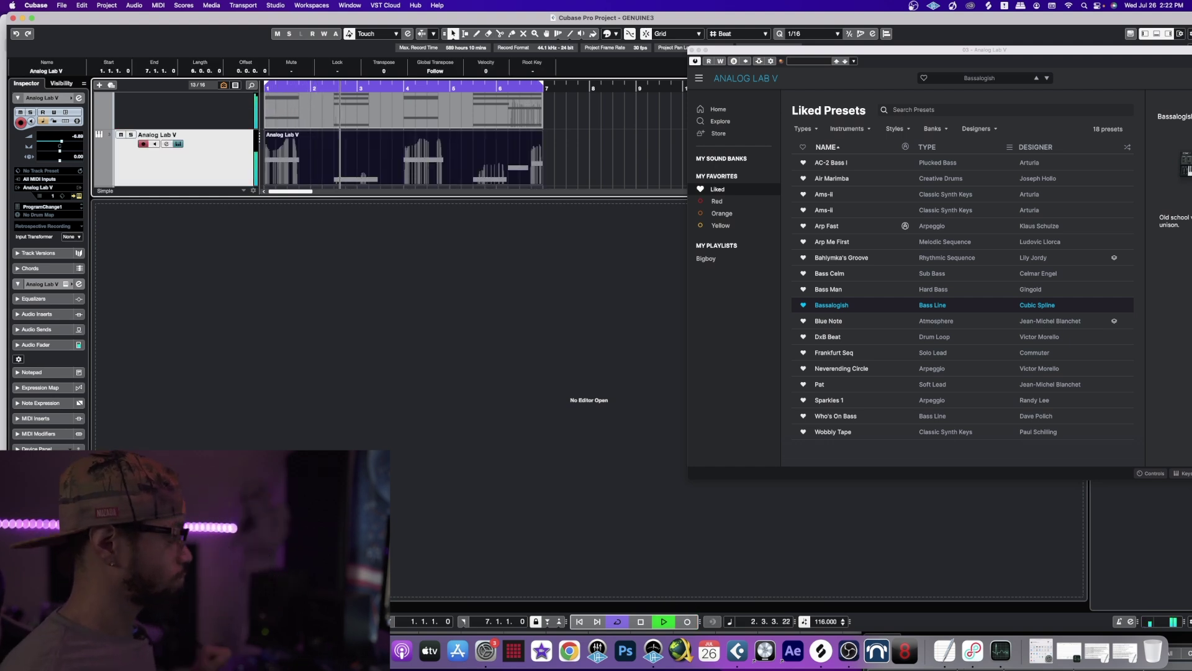
pyautogui.click(559, 173)
pyautogui.doubleClick(524, 174)
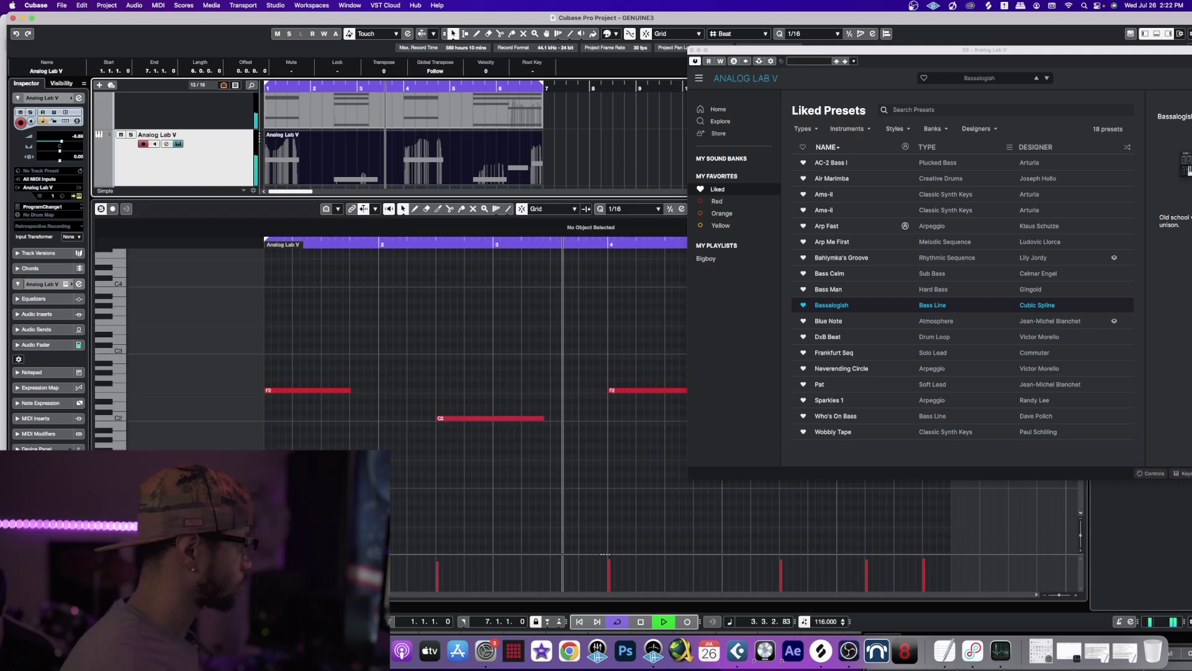
# Step: Close the Analog Lab V window and play back the bass line from bar 2, beat 3
pyautogui.click(691, 49)
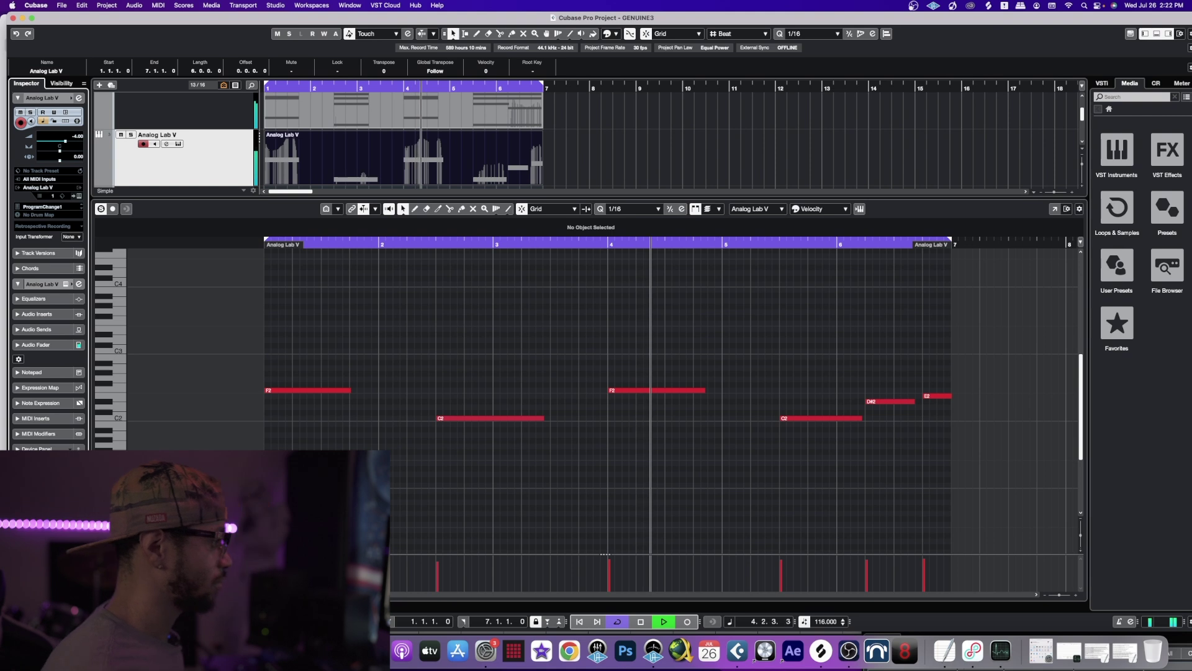
pyautogui.press('space')
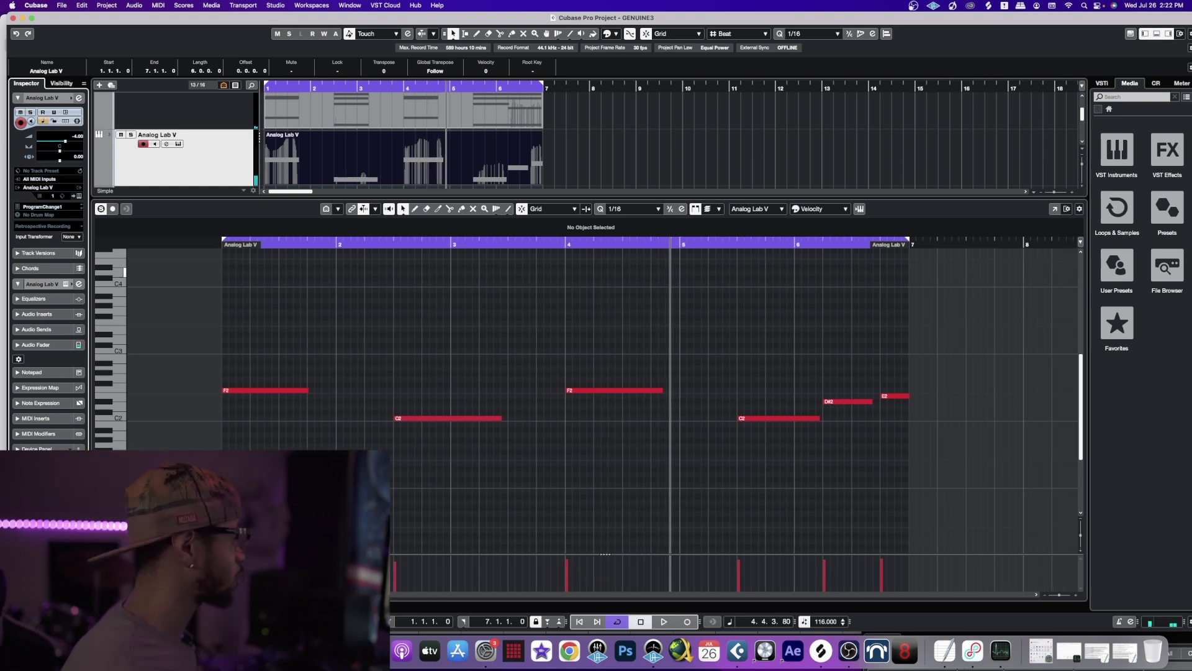
pyautogui.click(394, 244)
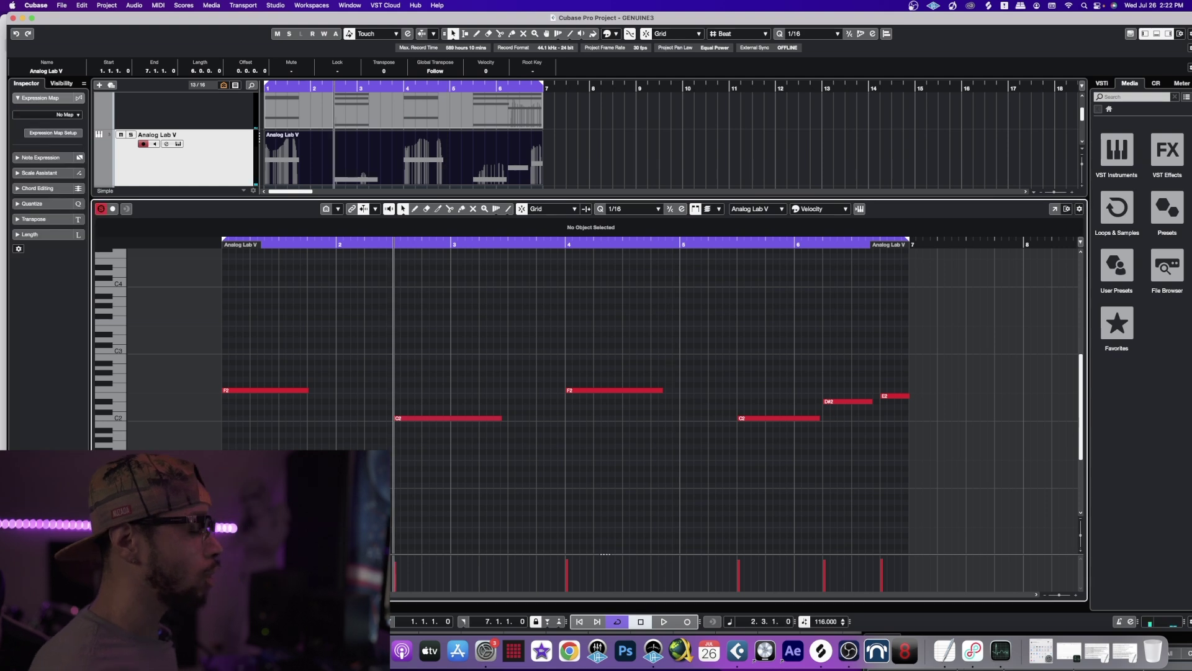
pyautogui.press('space')
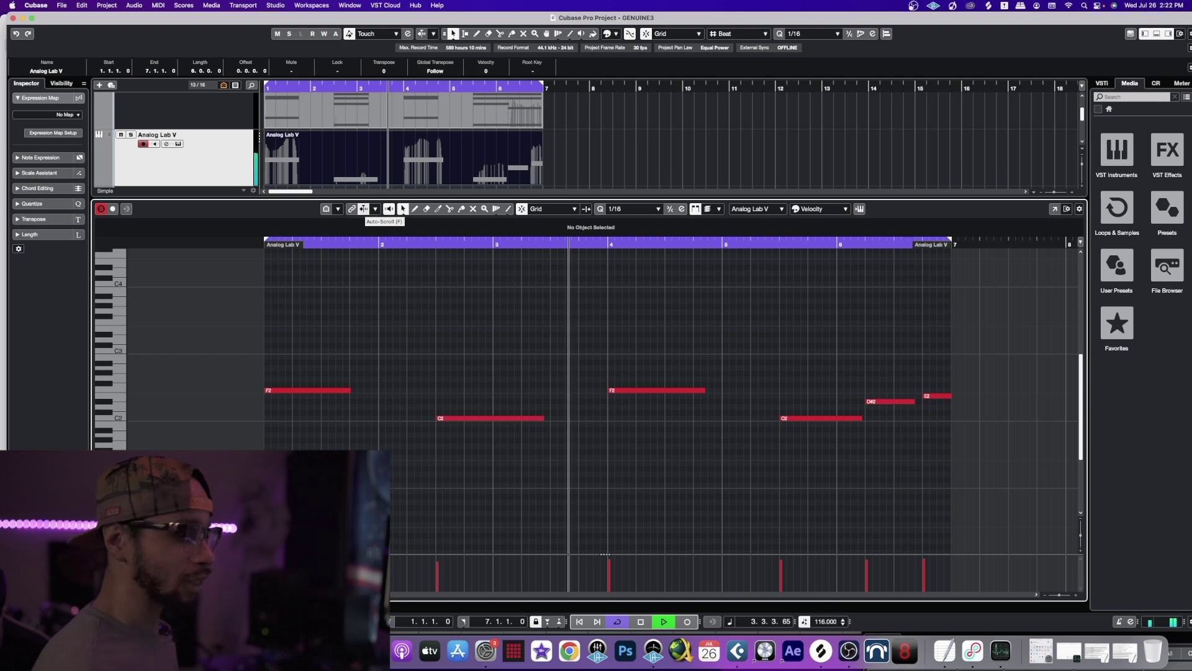
pyautogui.press('space')
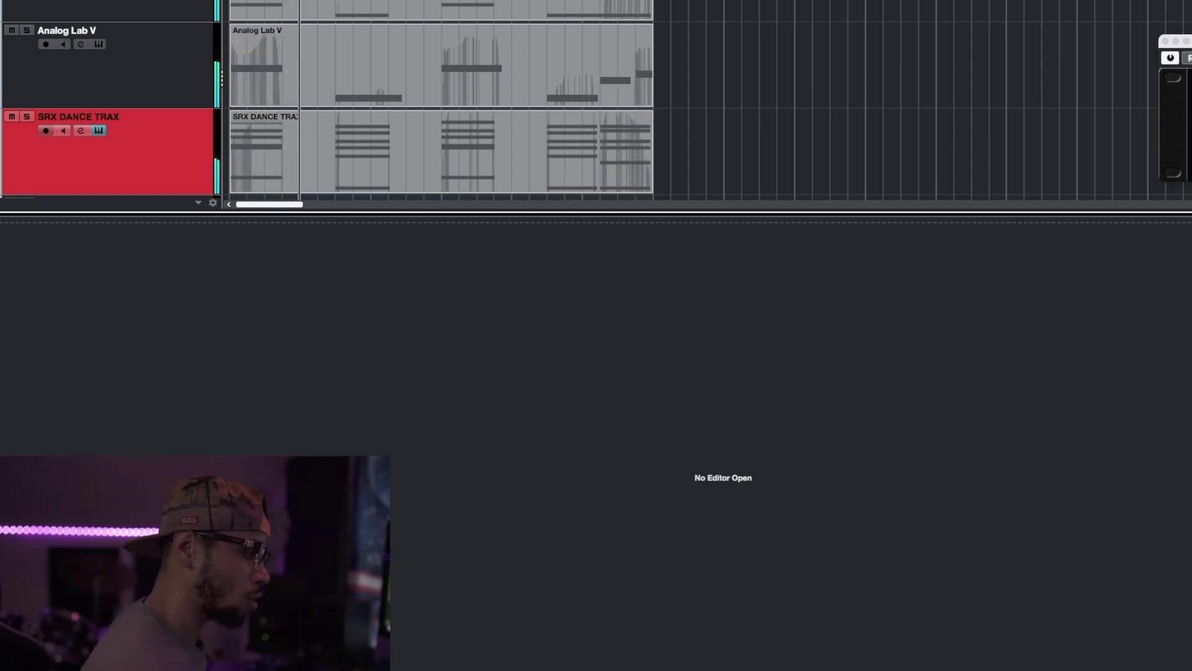
# Step: Finish recording the chords on the SRX DANCE TRAX track and open the recorded part for note editing
pyautogui.press('KP_Multiply')
pyautogui.doubleClick(441, 151)
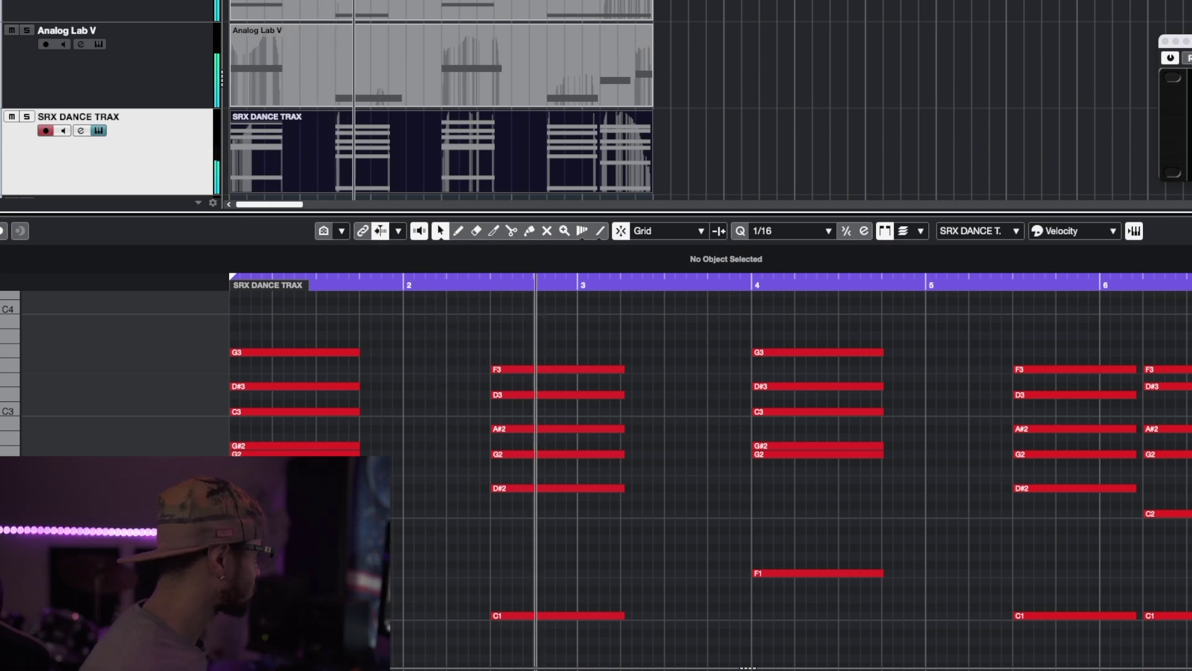
pyautogui.press('s')
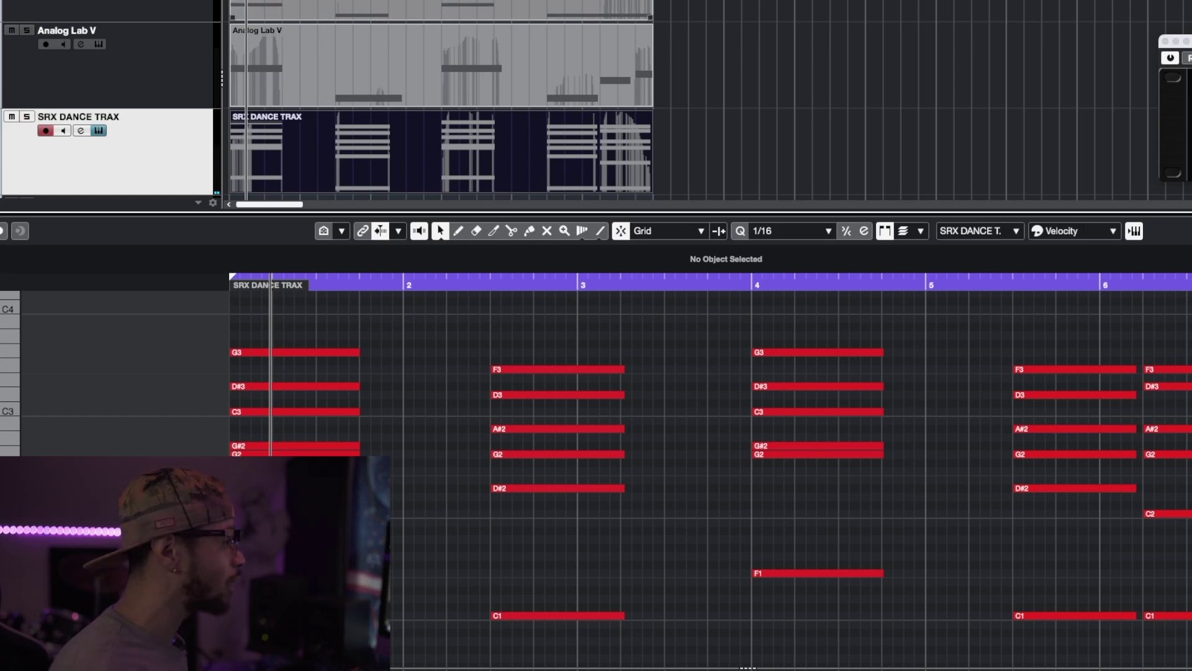
# Step: Record a six-bar melody from bar 1 on the Omnisphere 01 track with the Keyscape Dulcitone - Clear Bells patch
pyautogui.press('.')
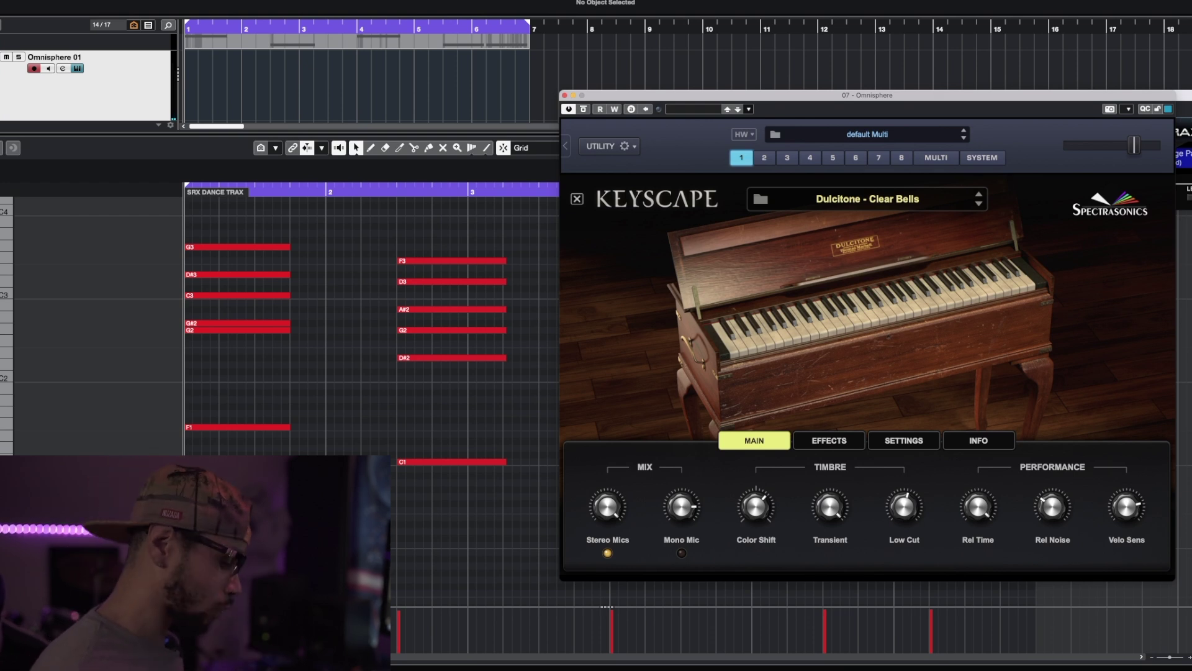
pyautogui.press('KP_Multiply')
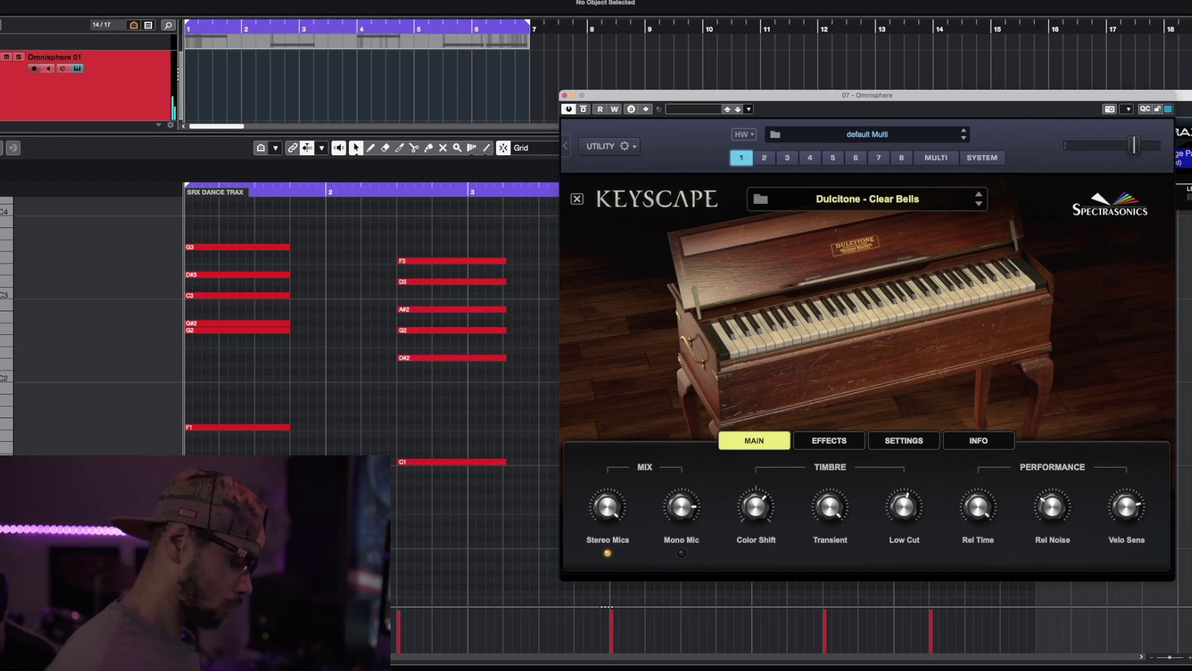
pyautogui.press('KP_Multiply')
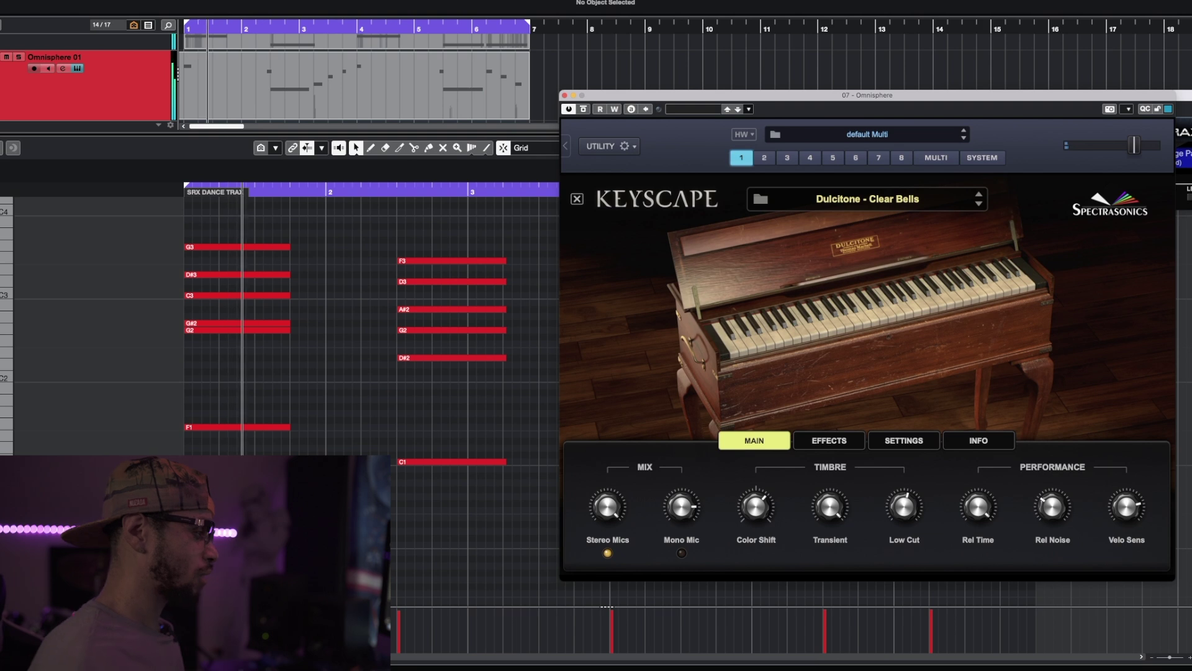
pyautogui.press('KP_Multiply')
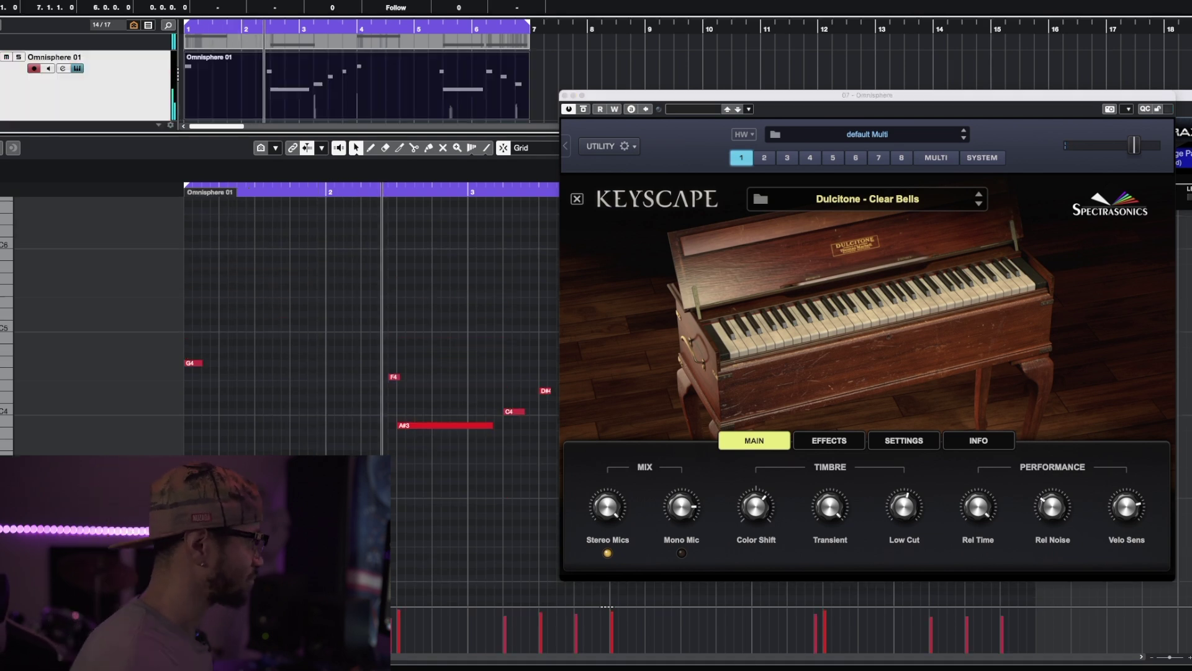
# Step: Move the Omnisphere window aside and play the melody from about beat 2 of bar 6
pyautogui.moveTo(683, 95); pyautogui.dragTo(1182, 94)
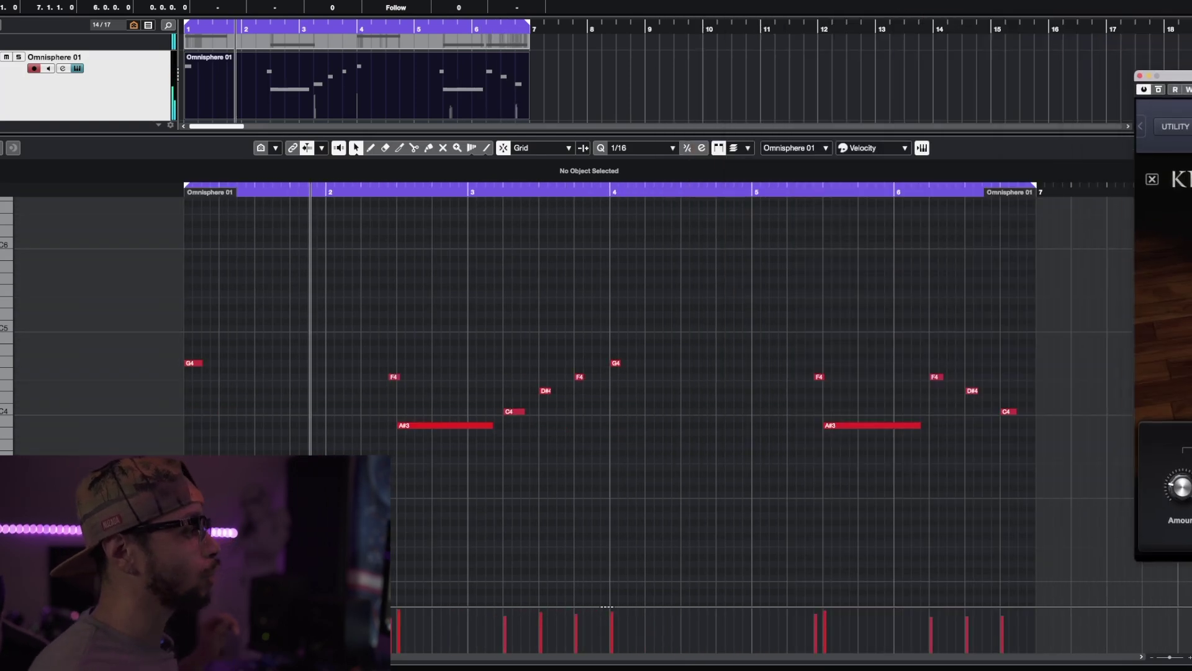
pyautogui.moveTo(934, 190); pyautogui.dragTo(930, 190)
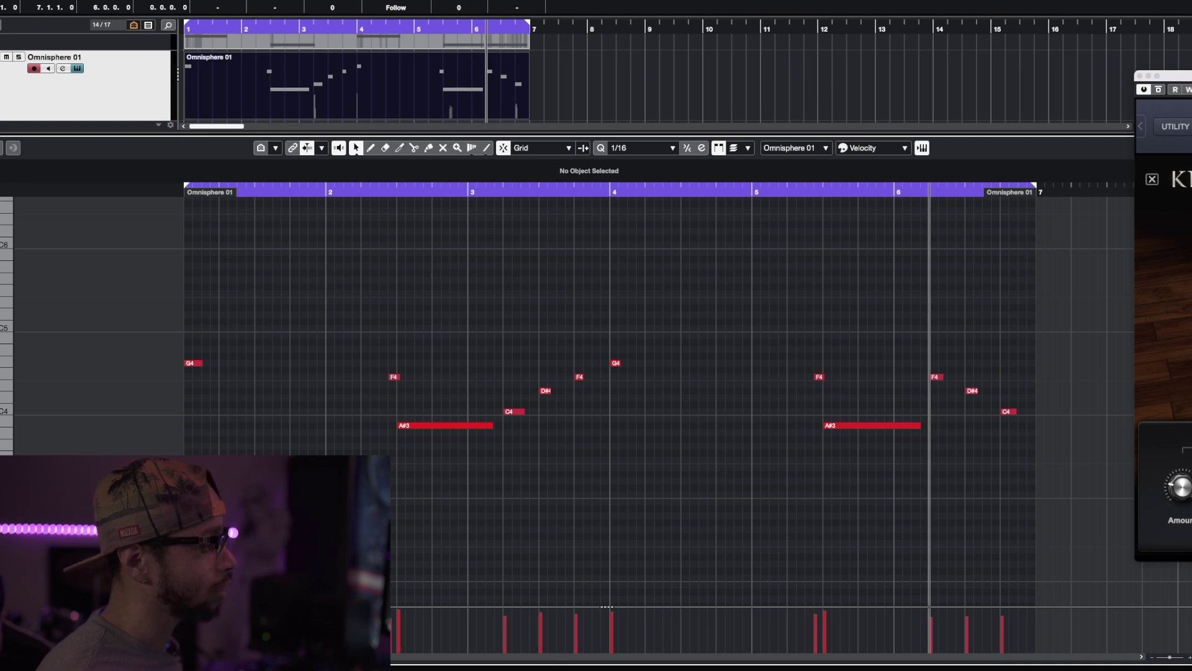
pyautogui.press('space')
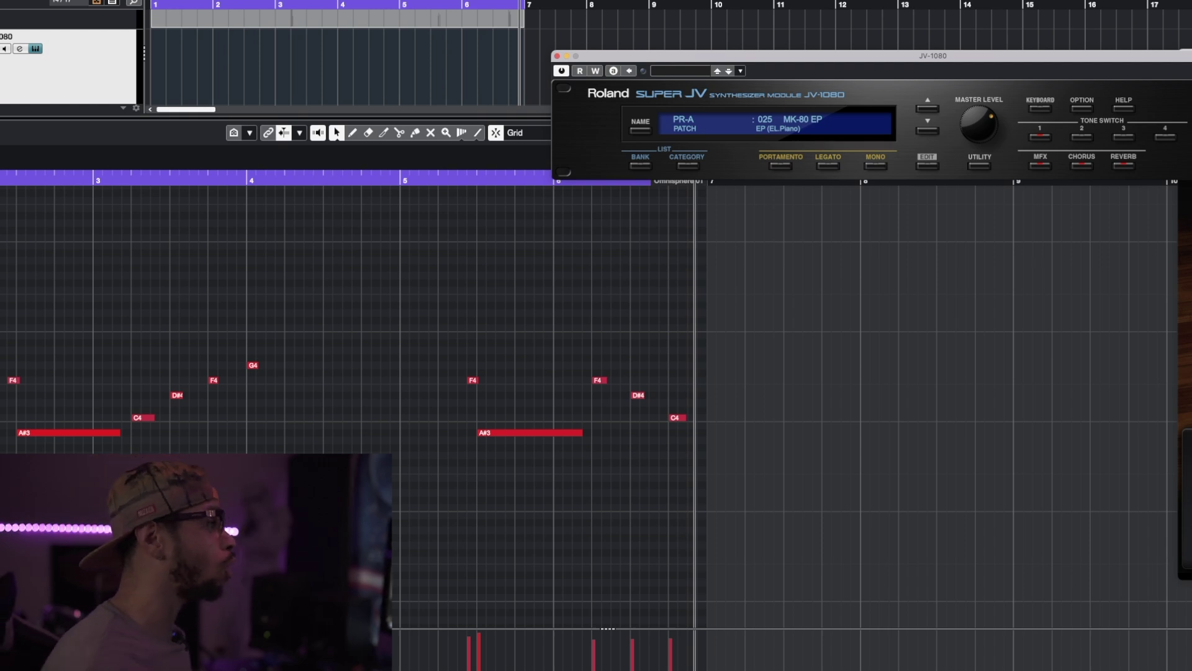
# Step: Record the chord progression on the new JV-1080 track with the MK-80 EP patch and open the part for note editing
pyautogui.press('*')
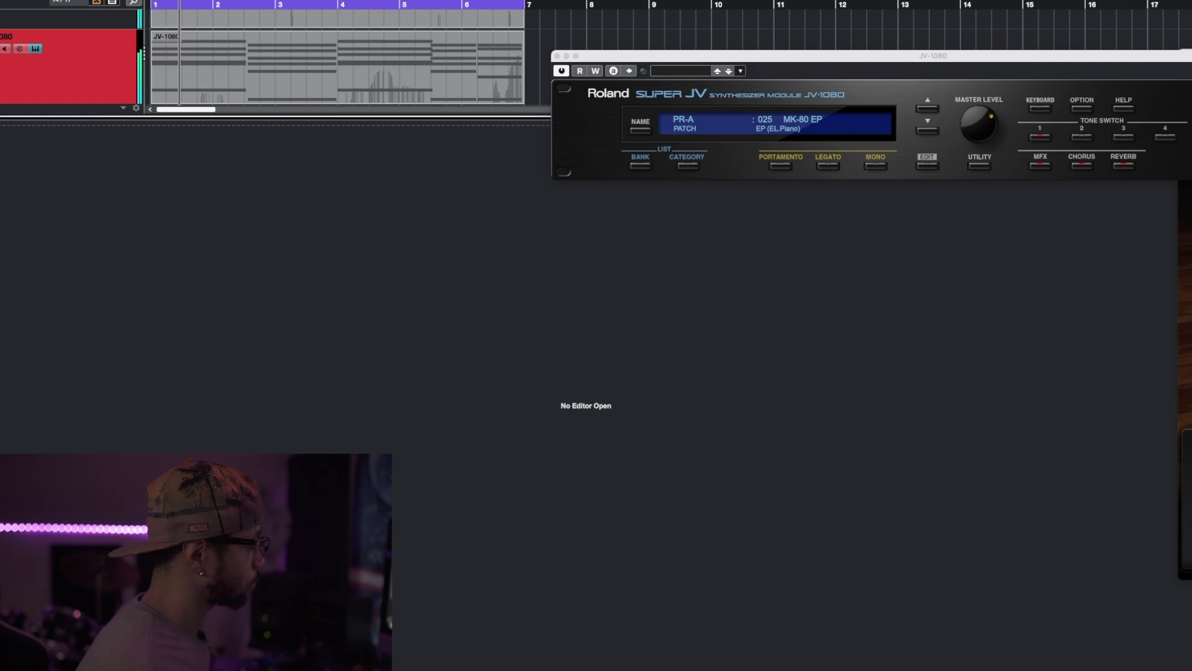
pyautogui.press('*')
pyautogui.press('super+shift+a')
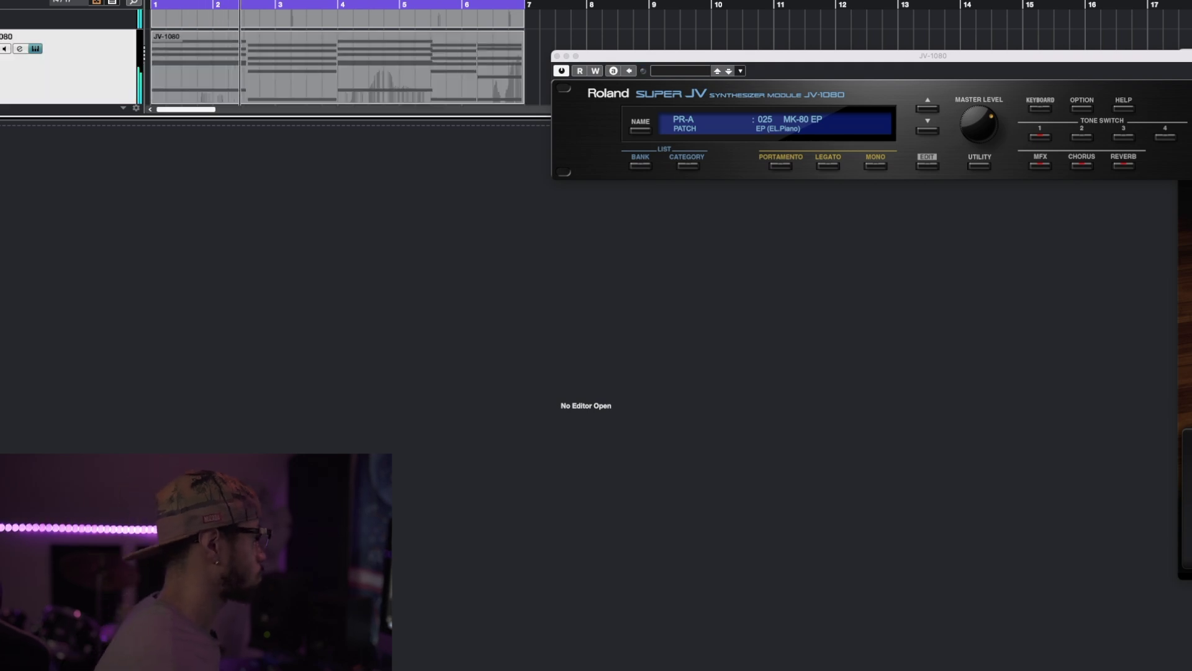
pyautogui.doubleClick(337, 67)
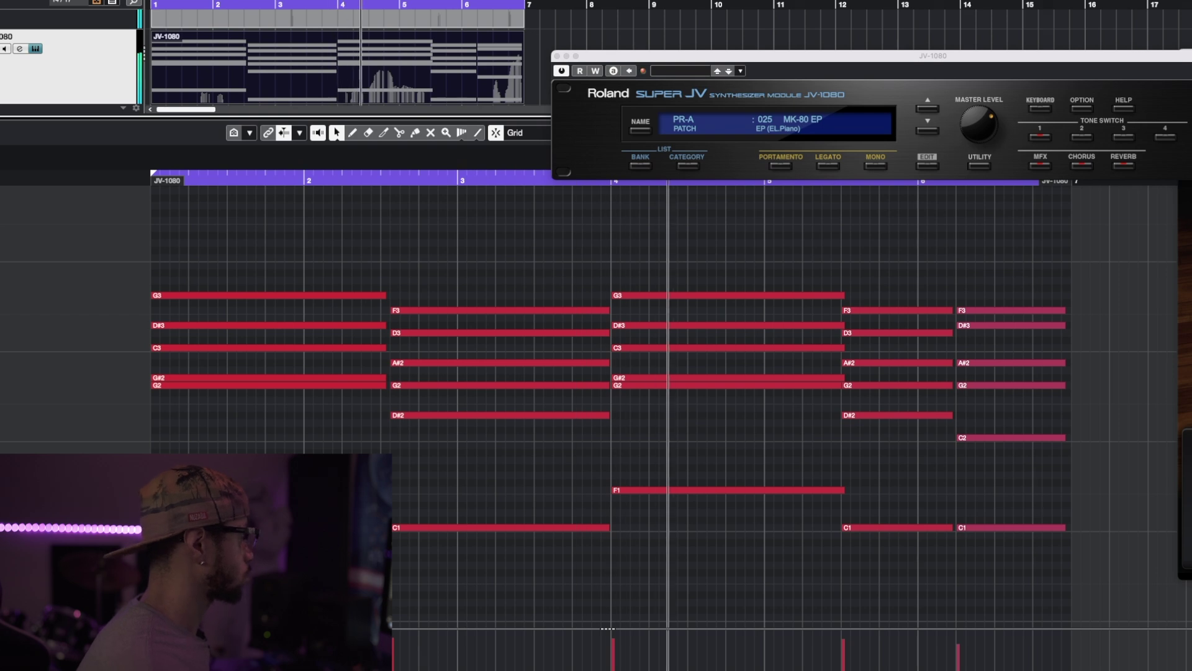
# Step: Shorten the first chord of the new JV-1080 part and move the second chord's start earlier to bar 2, beat 3
pyautogui.moveTo(261, 251); pyautogui.dragTo(330, 452)
pyautogui.moveTo(380, 490); pyautogui.dragTo(367, 490)
pyautogui.moveTo(413, 281); pyautogui.dragTo(440, 561)
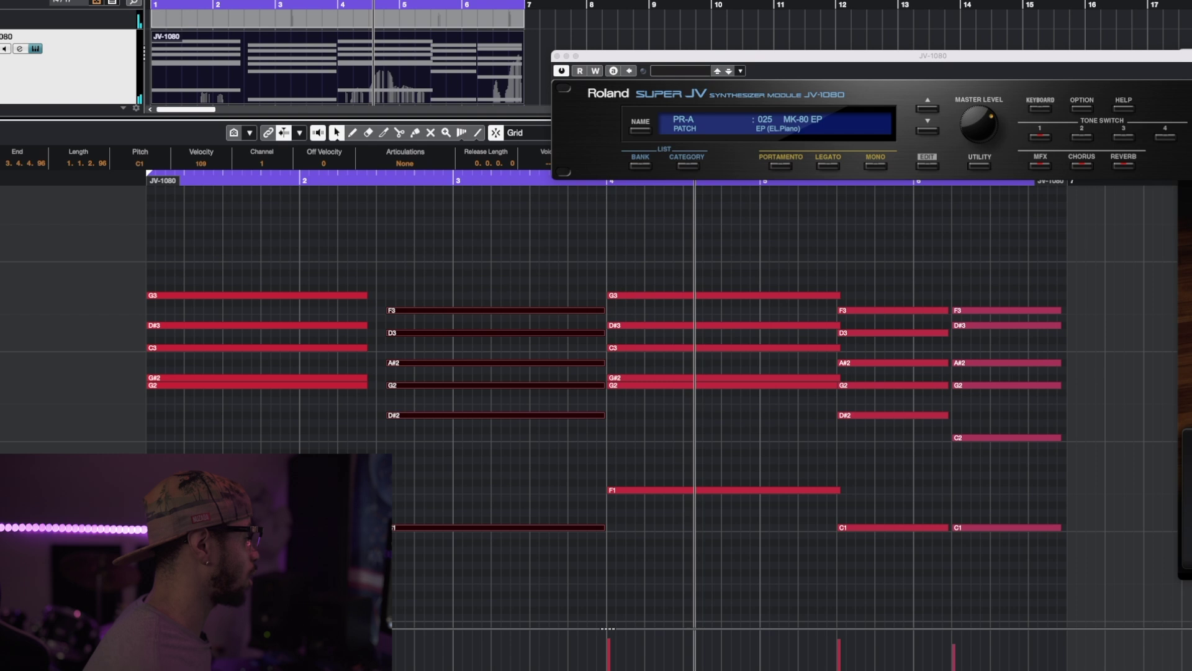
pyautogui.moveTo(388, 527); pyautogui.dragTo(377, 527)
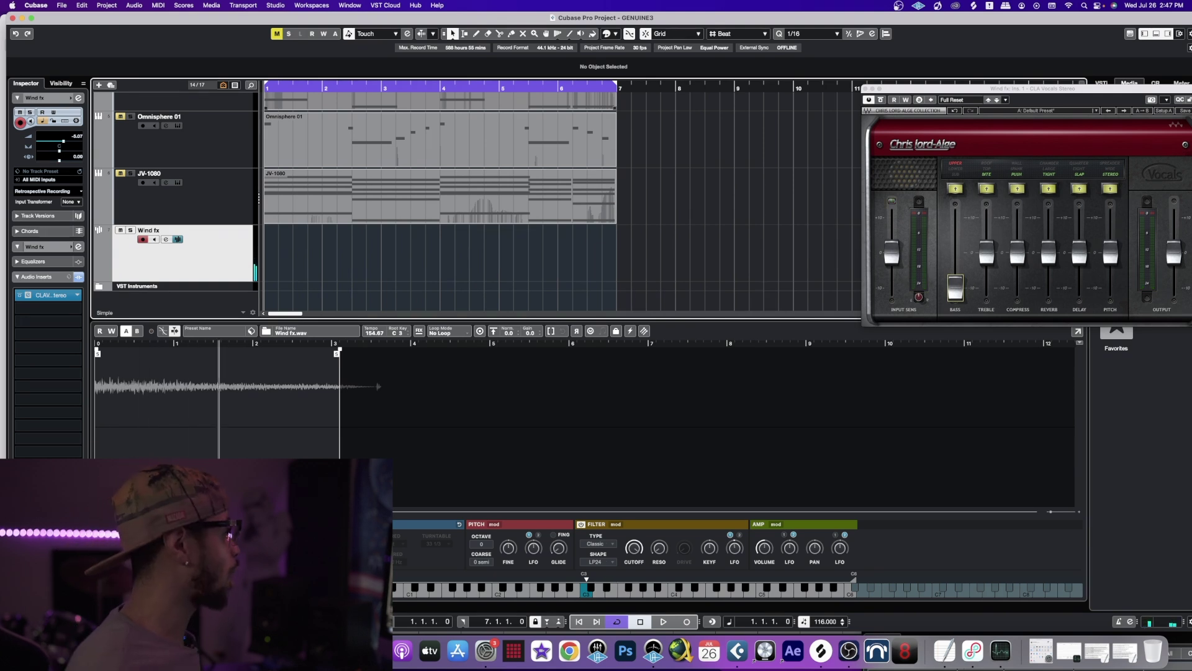
# Step: Record a six-bar part with the wind sample on the Wind fx track and stop playback
pyautogui.press('KP_Multiply')
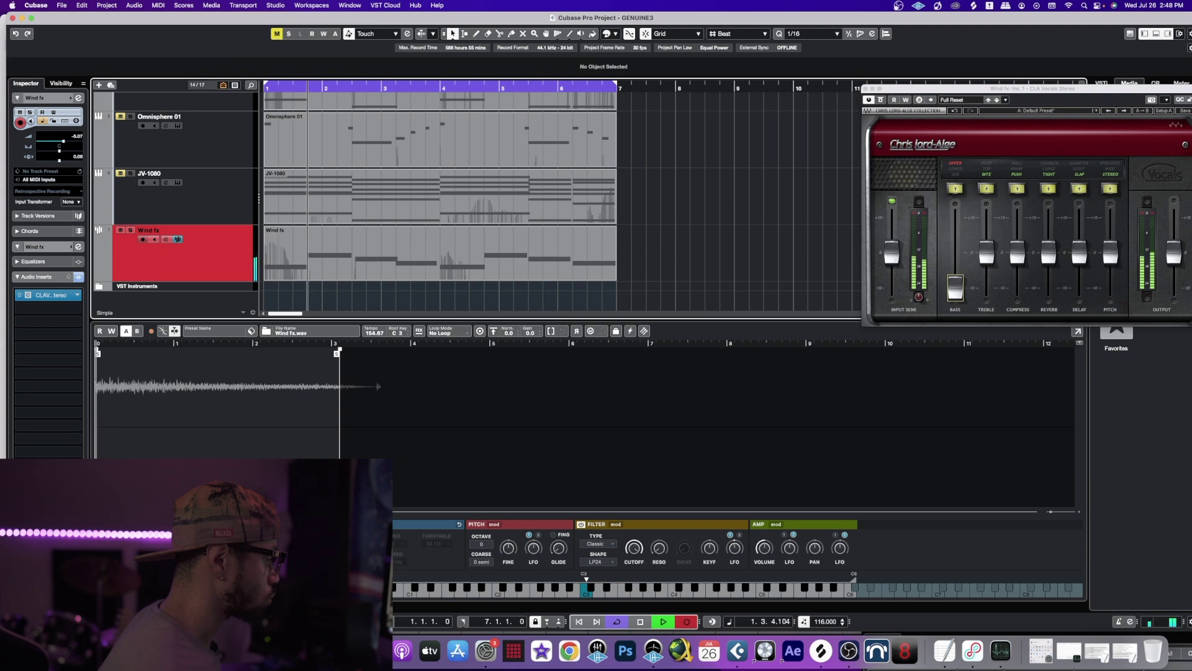
pyautogui.press('KP_Multiply')
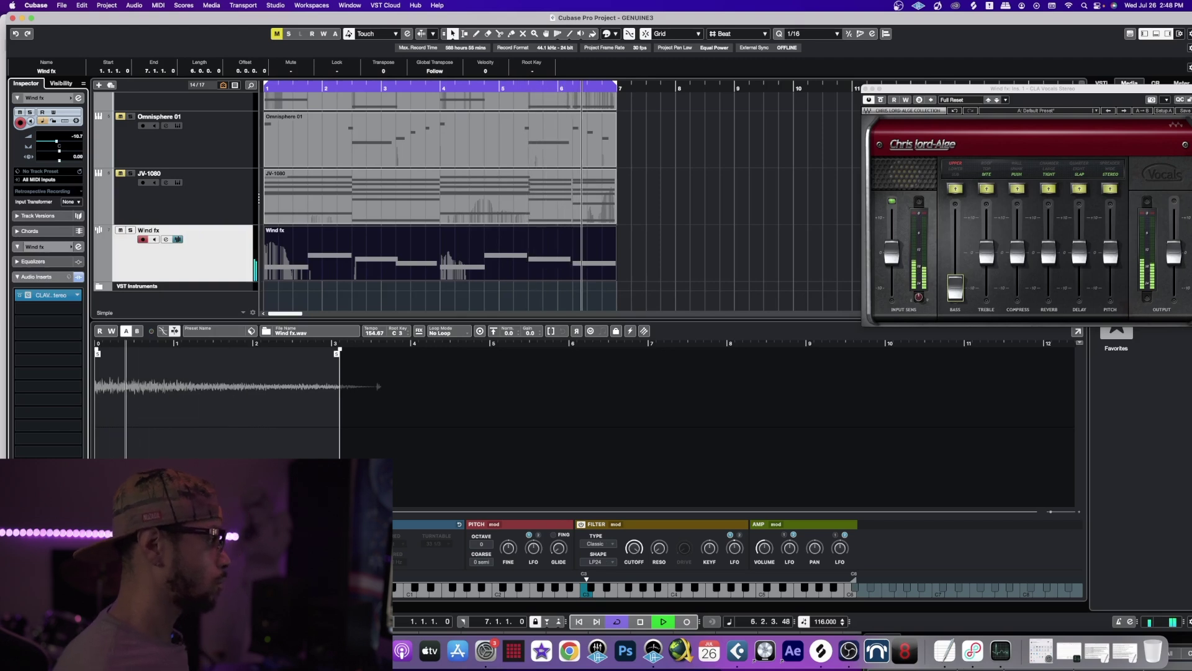
pyautogui.press('space')
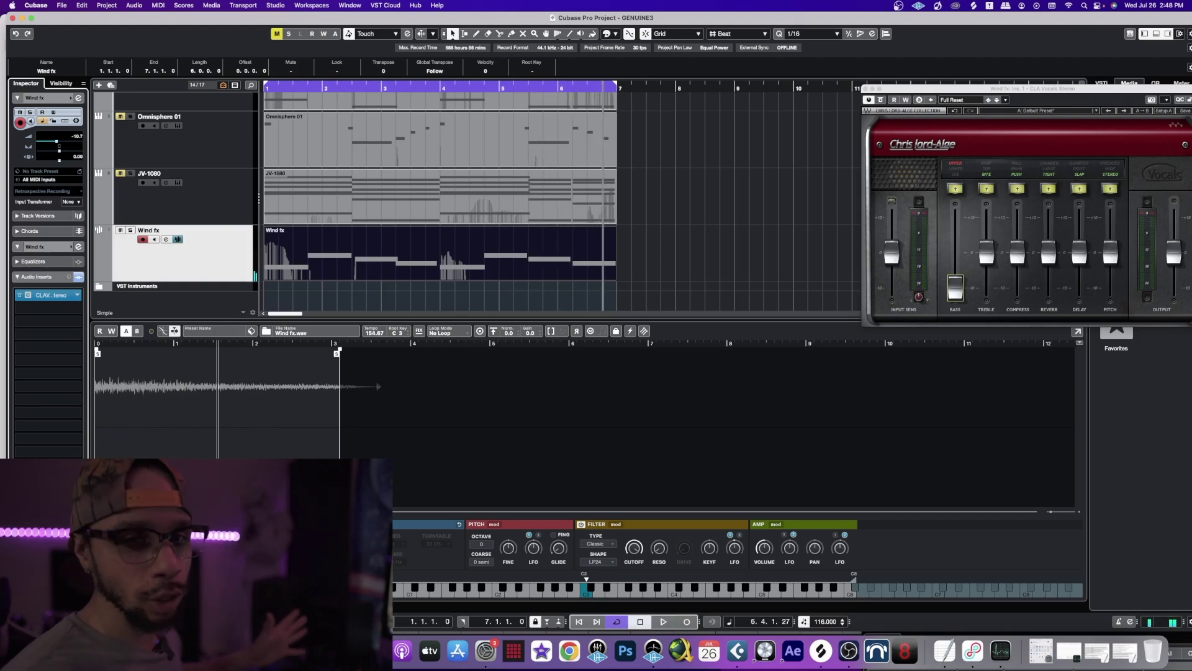